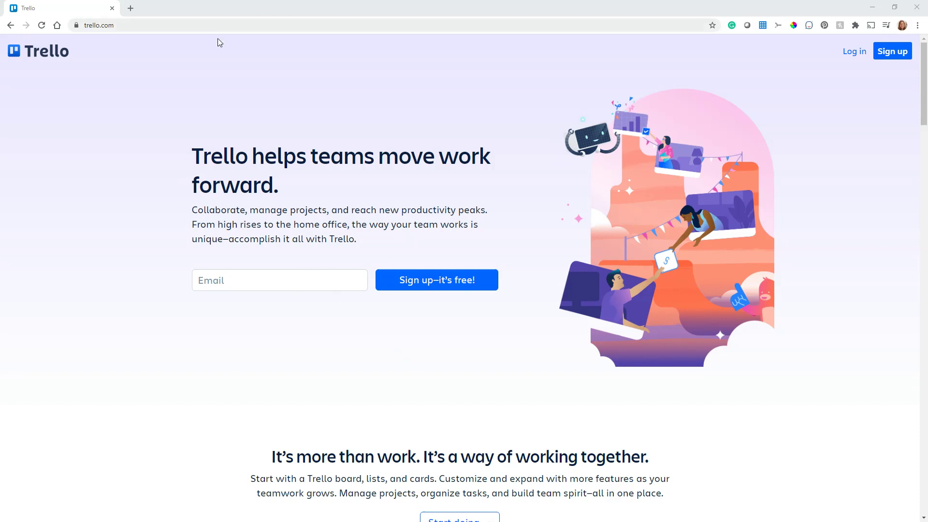
Fill the sign-up email field with the saved e-mail address from browser autofill.
click(235, 281)
text(hot)
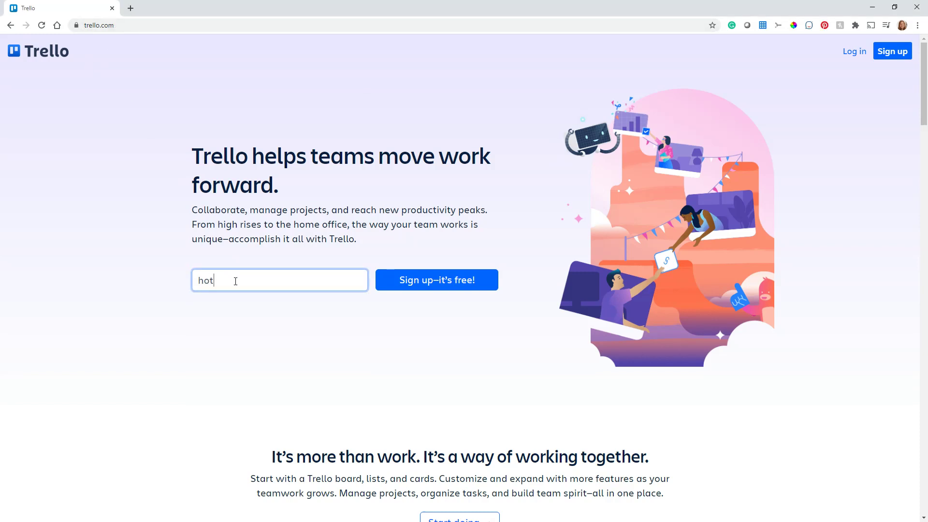
key(BackSpace)
text(me)
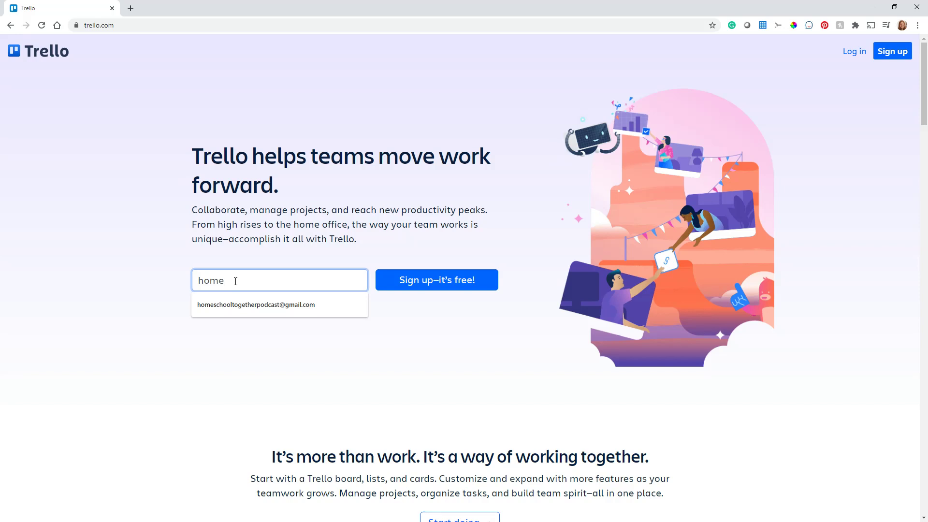
click(246, 305)
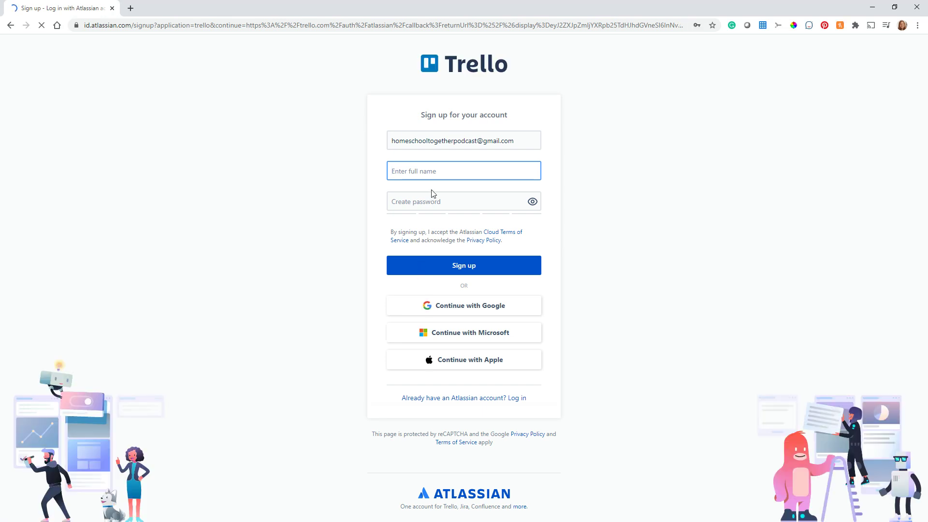
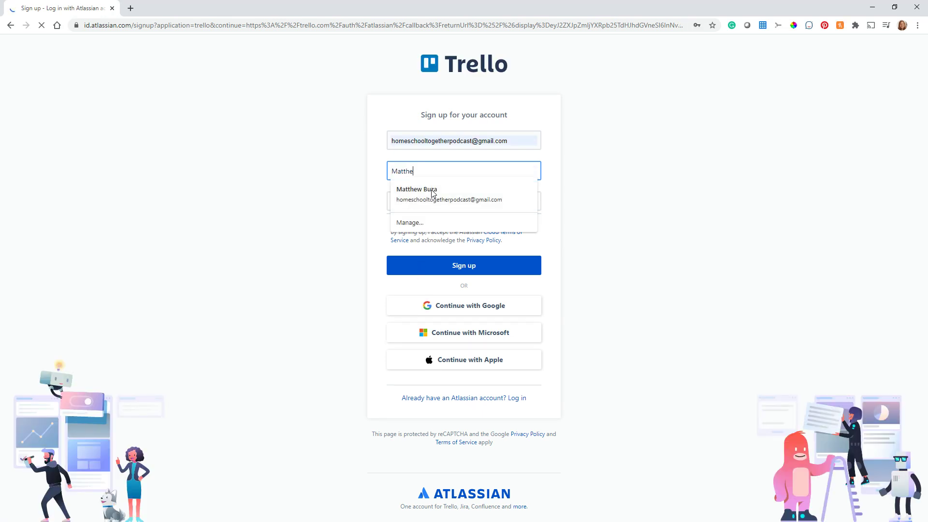
Enter the full name and an initial password, then try submitting the sign-up form.
key(Tab)
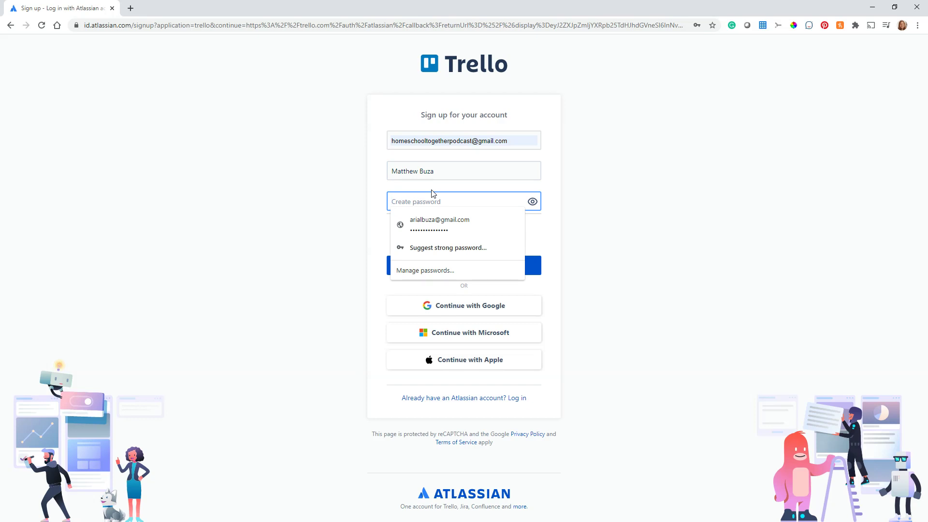
text(****)
click(329, 215)
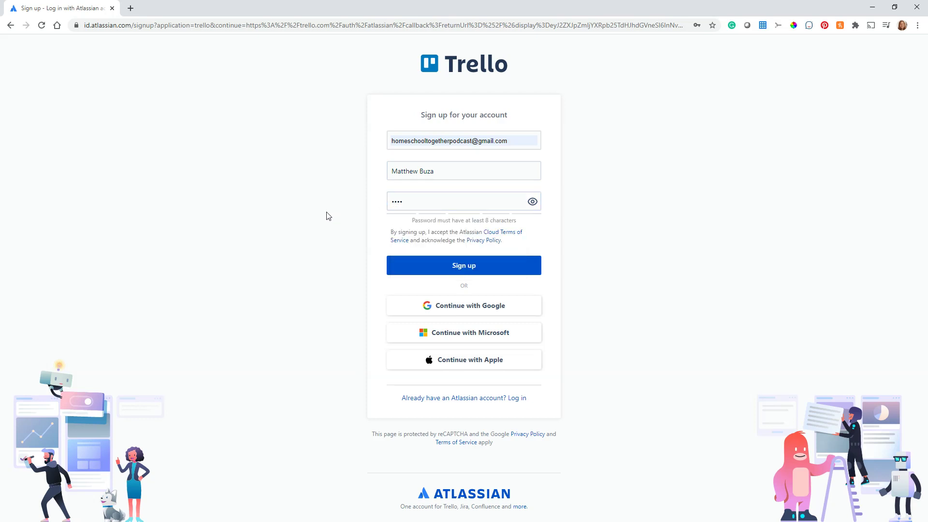
click(466, 269)
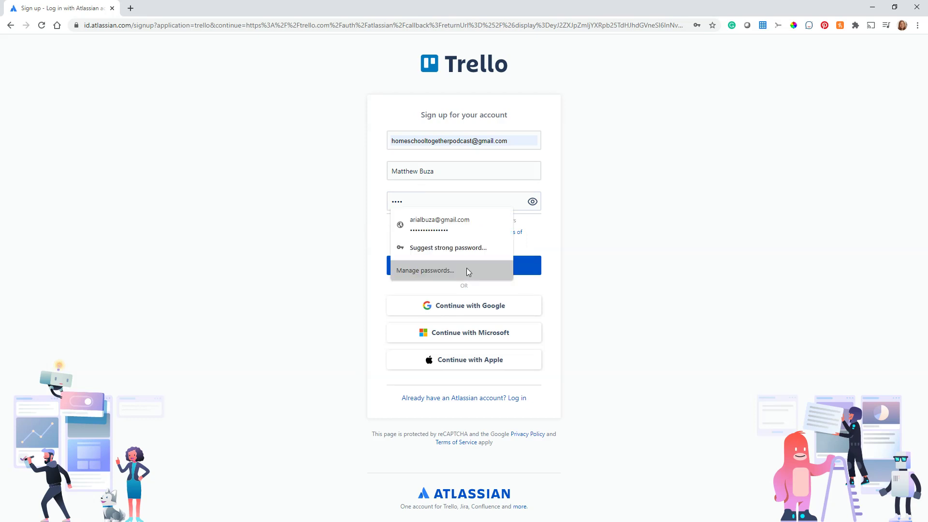
click(598, 263)
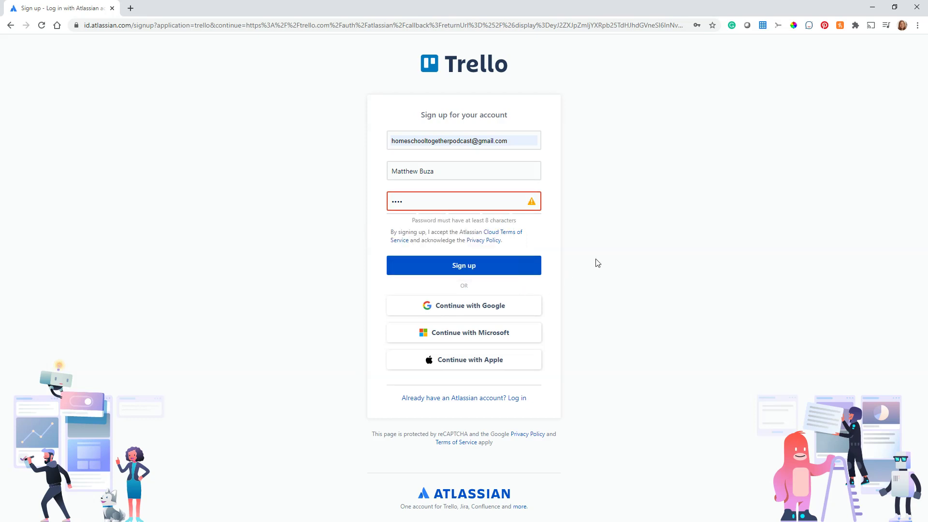
Replace the too-short password with a 9-character password and submit the sign-up.
click(465, 203)
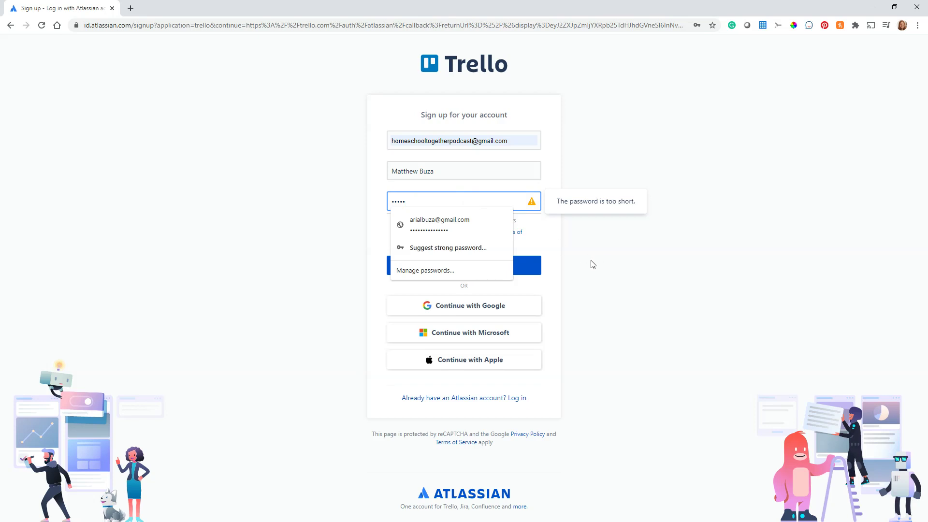
click(590, 263)
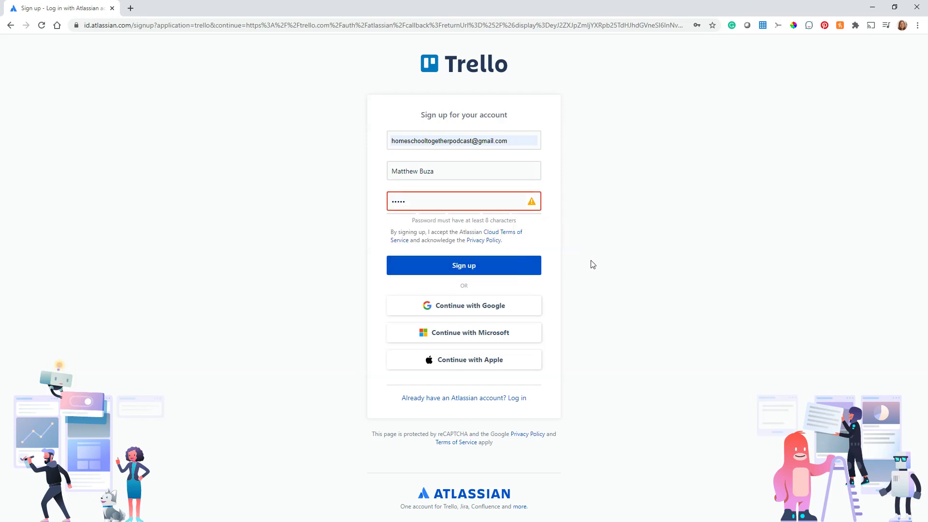
click(418, 207)
drag(419, 206, 382, 205)
text(••••)
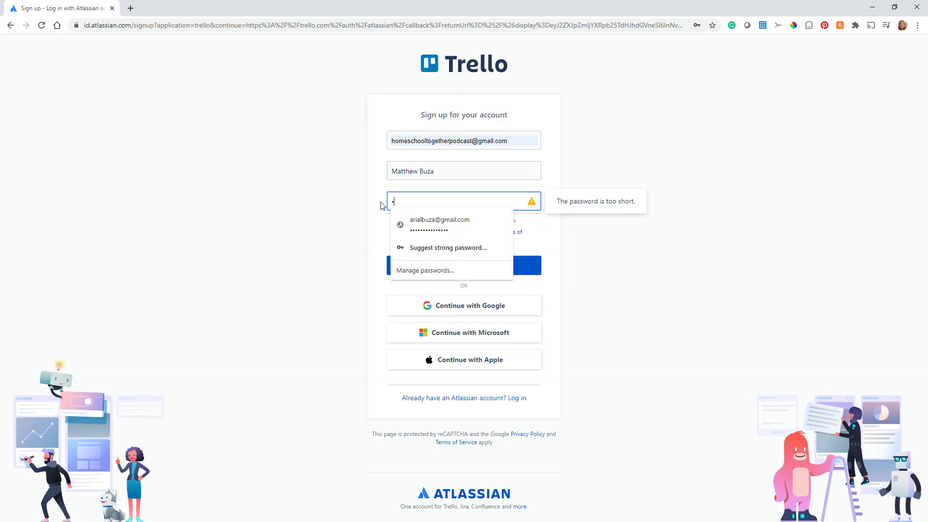
text(•••••)
click(272, 242)
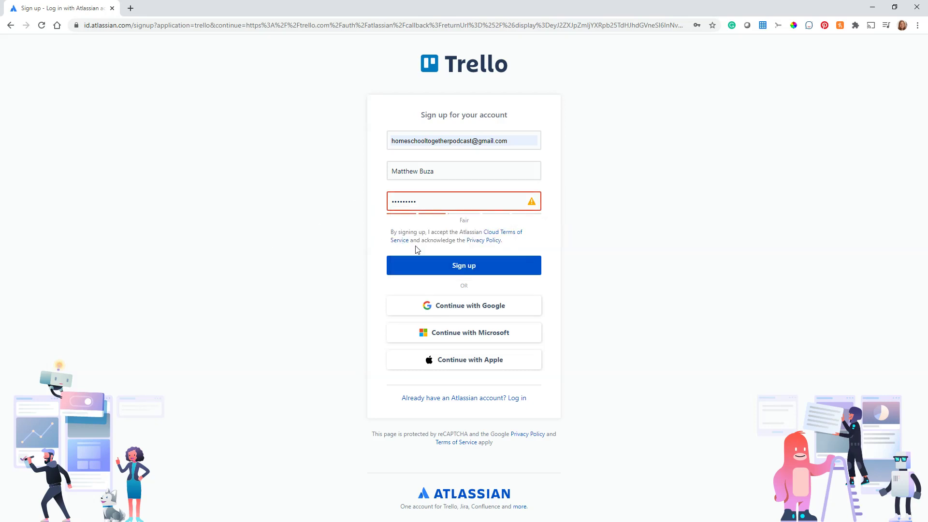
click(463, 266)
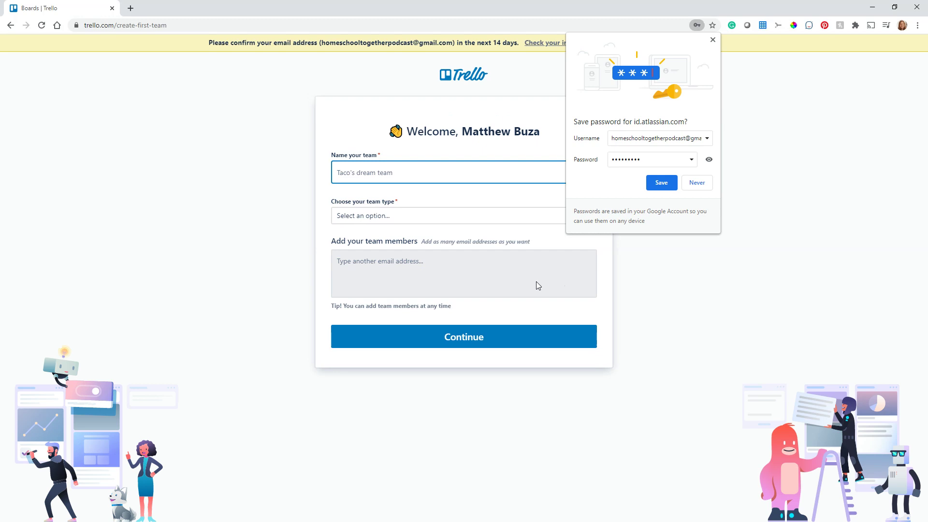
Save the new password in Chrome, dismiss the follow-up notice, and focus the team name field.
click(661, 183)
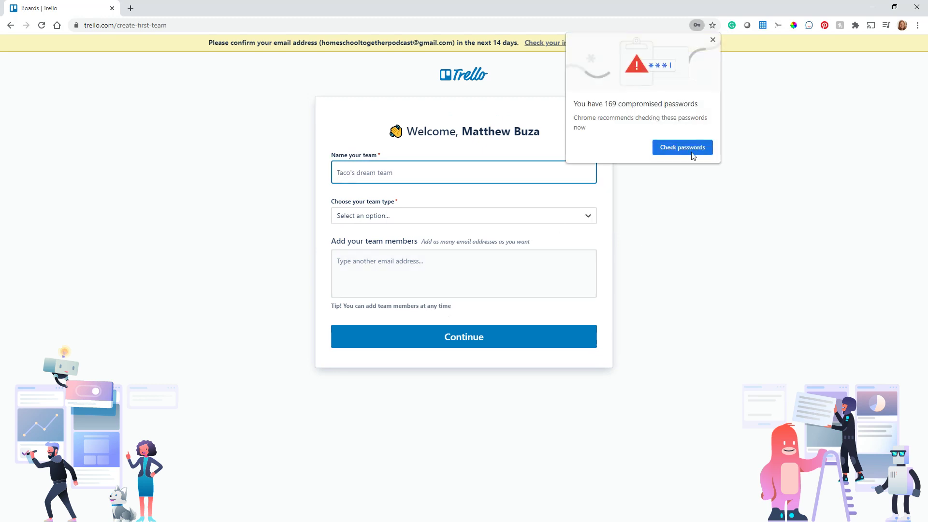
click(713, 40)
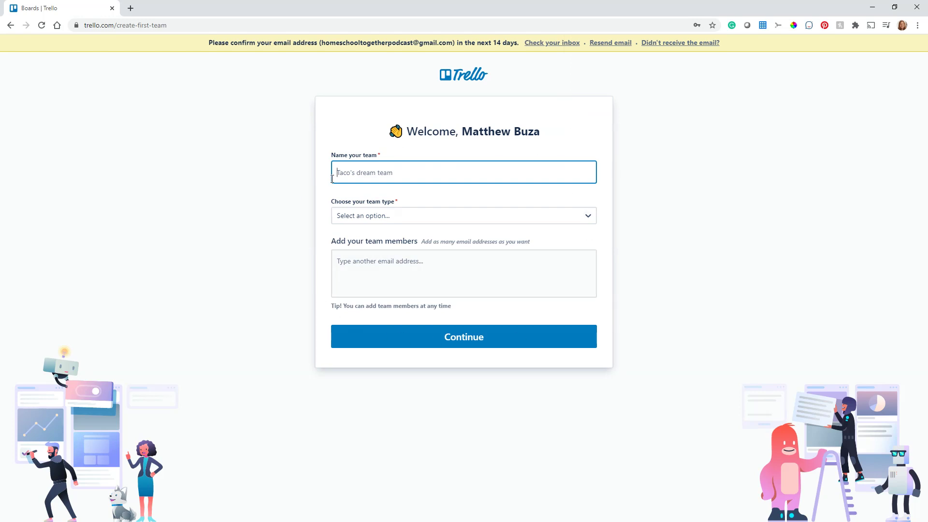
click(393, 222)
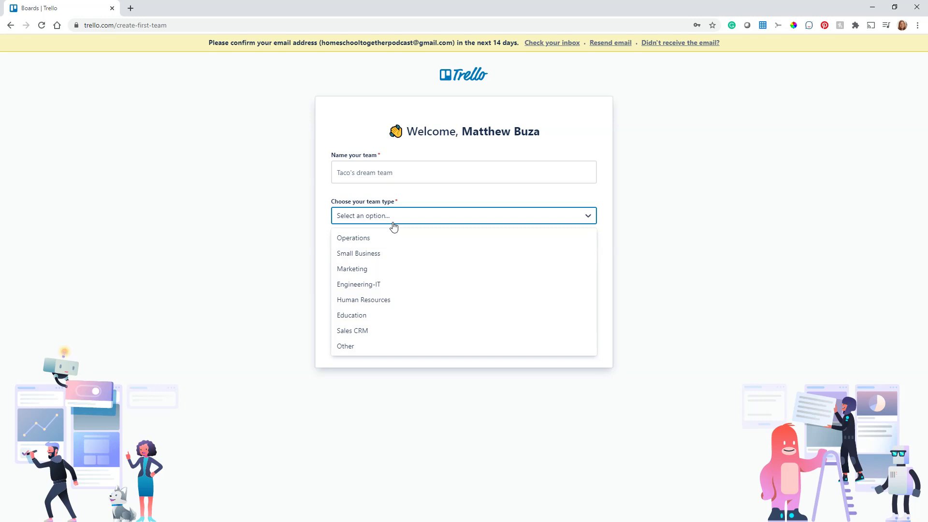
click(415, 181)
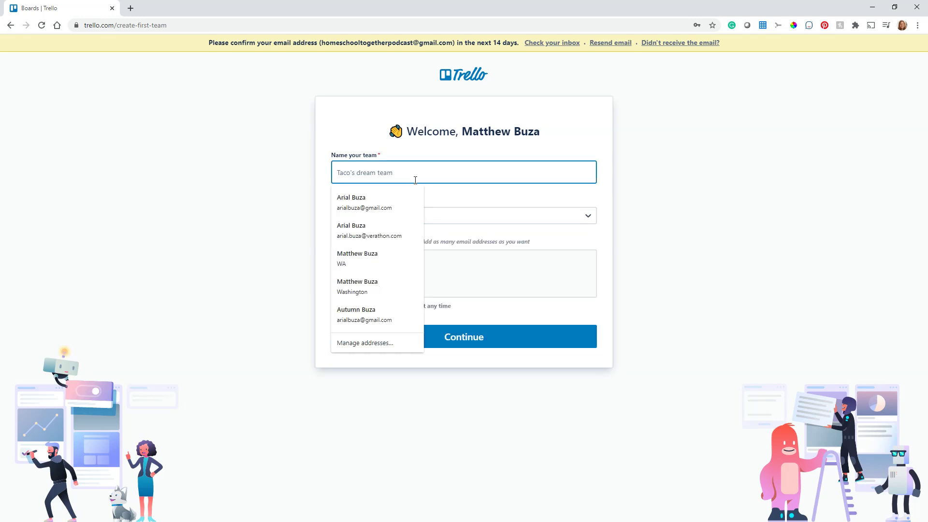
Name the team Kindergarten and set its team type to Education.
text(zk)
key(BackSpace)
key(BackSpace)
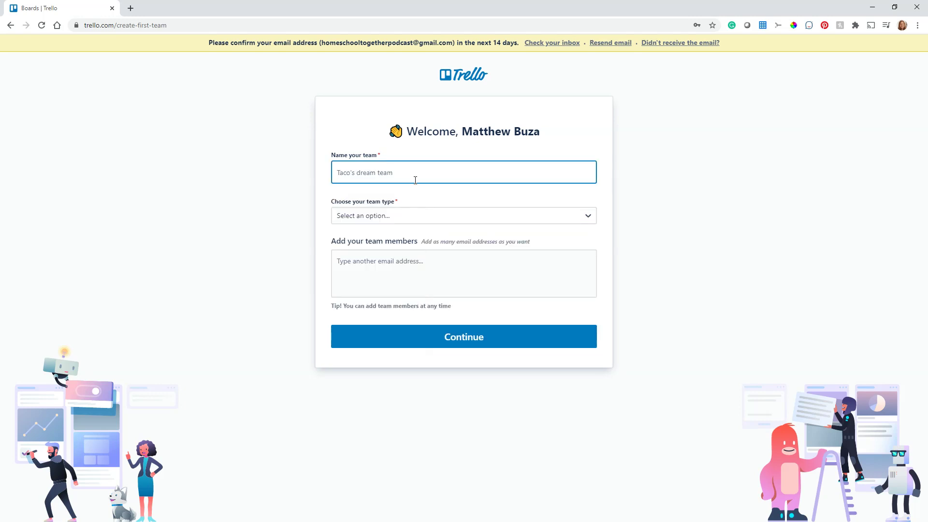
text(Kindergarten)
click(409, 215)
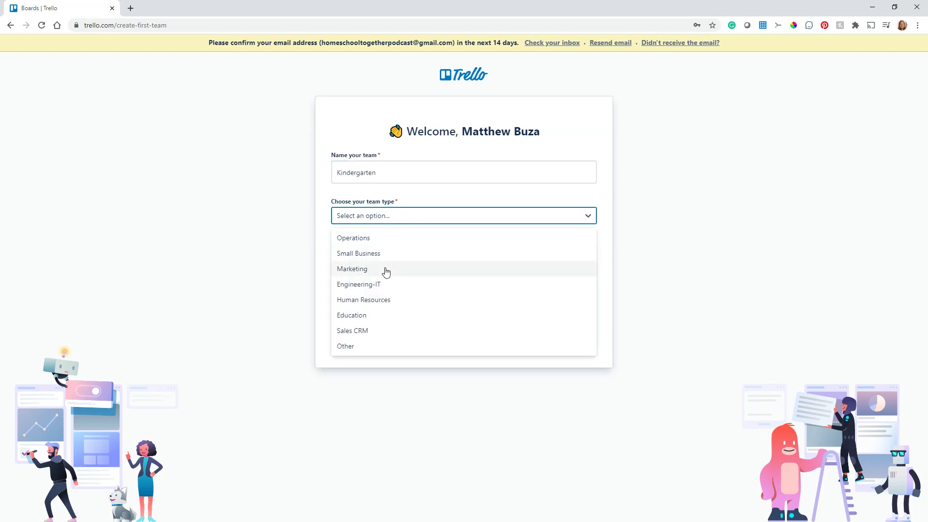
click(369, 315)
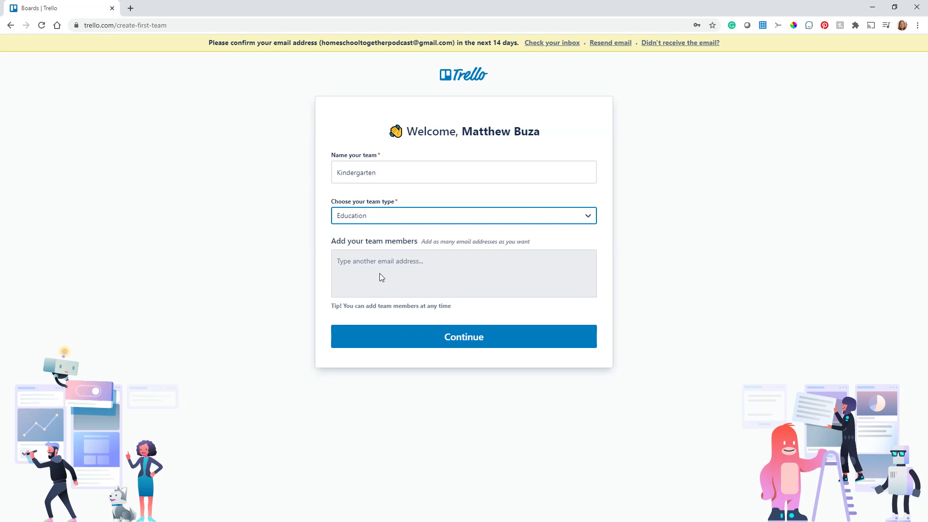
Submit the team setup and decline the Business Class trial, staying on the free plan.
click(473, 338)
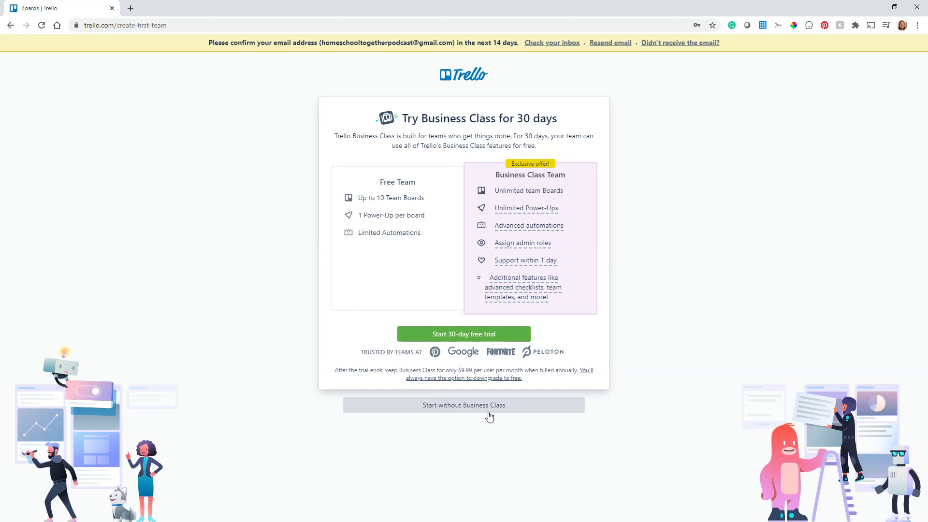
click(470, 415)
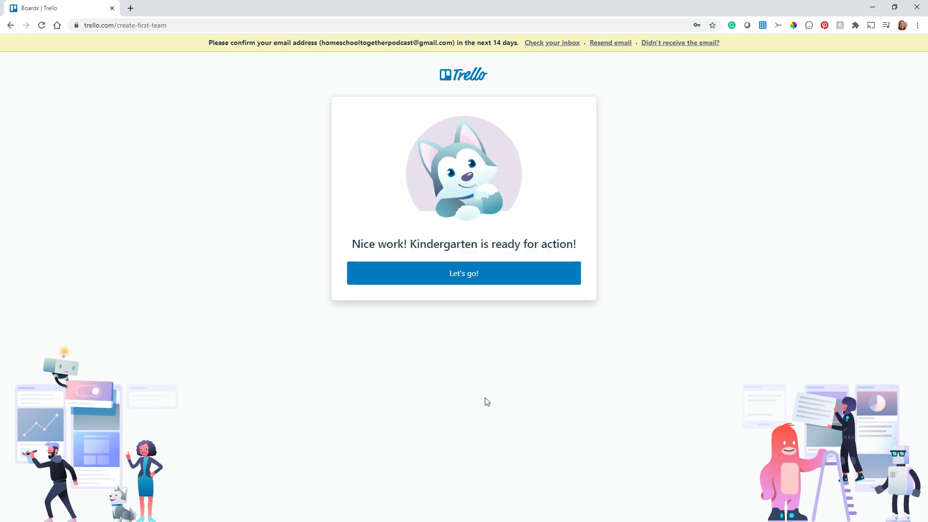
Enter the Kindergarten team and choose 'Add a board to your team' from the checklist.
click(467, 286)
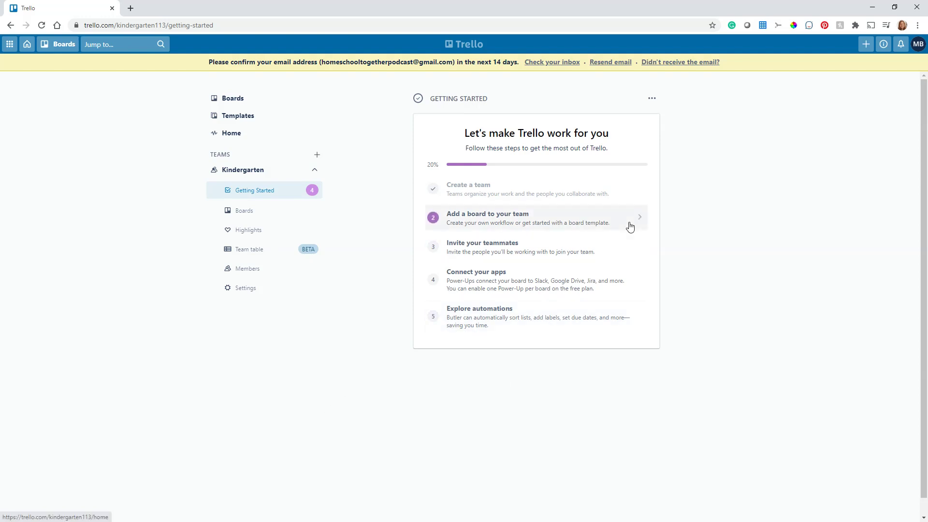
click(479, 219)
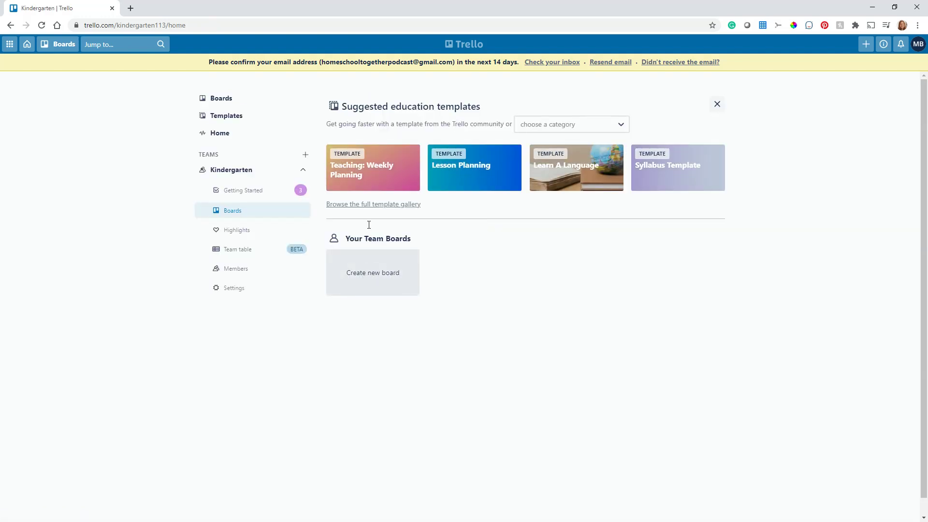
Create a team board titled Reading and dismiss the view-upgrade popup.
click(369, 274)
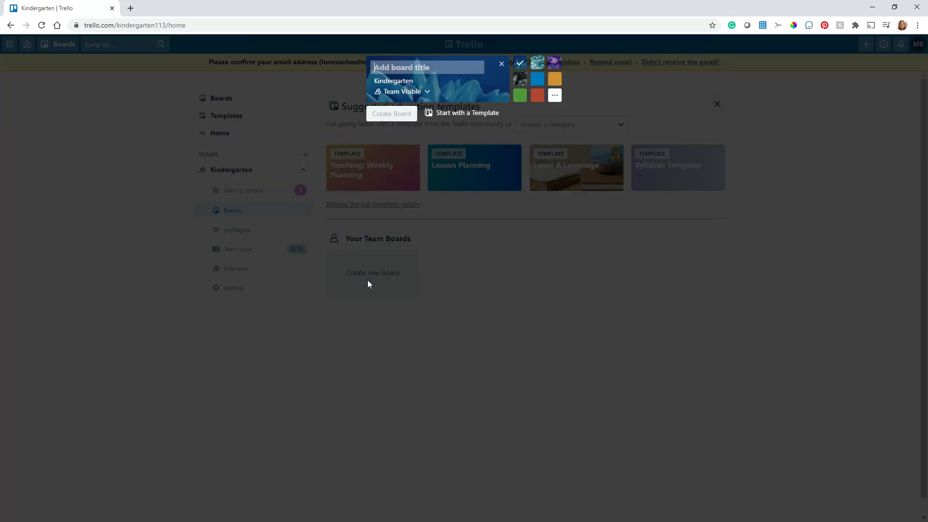
text(Reading)
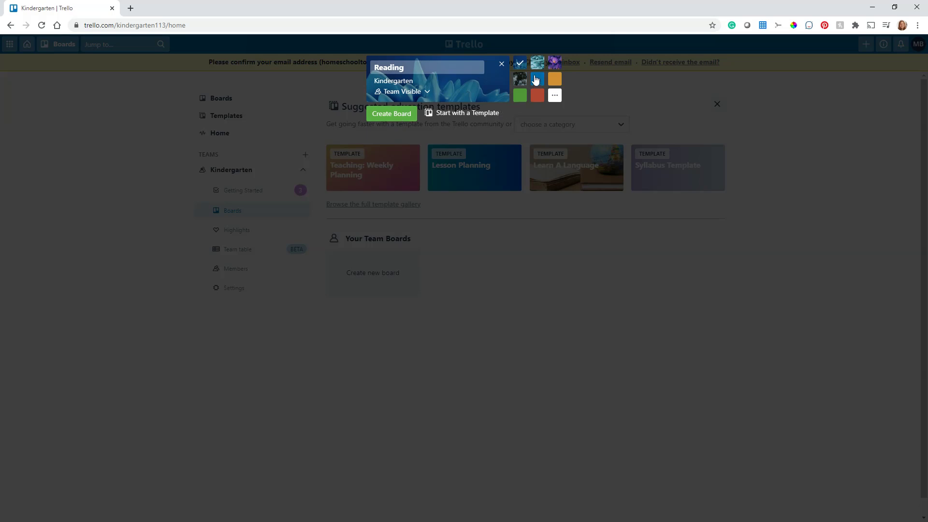
click(393, 116)
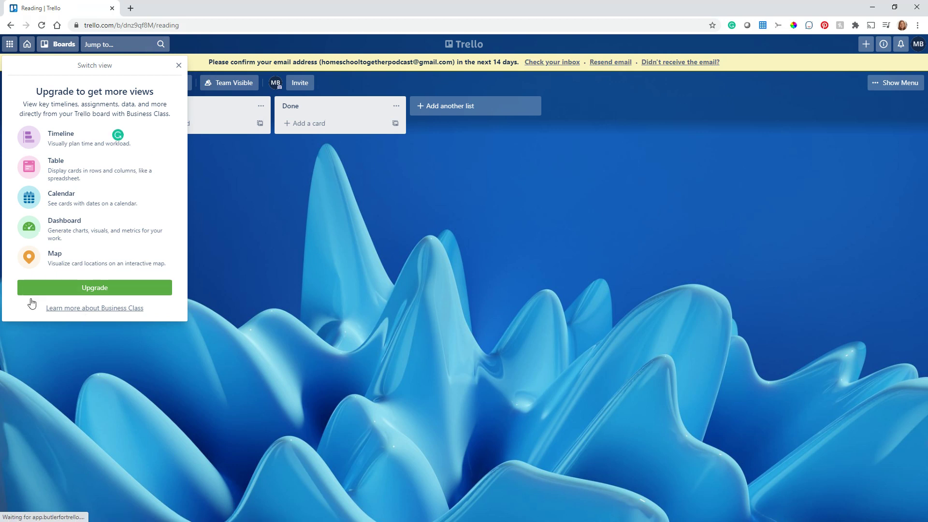
click(178, 66)
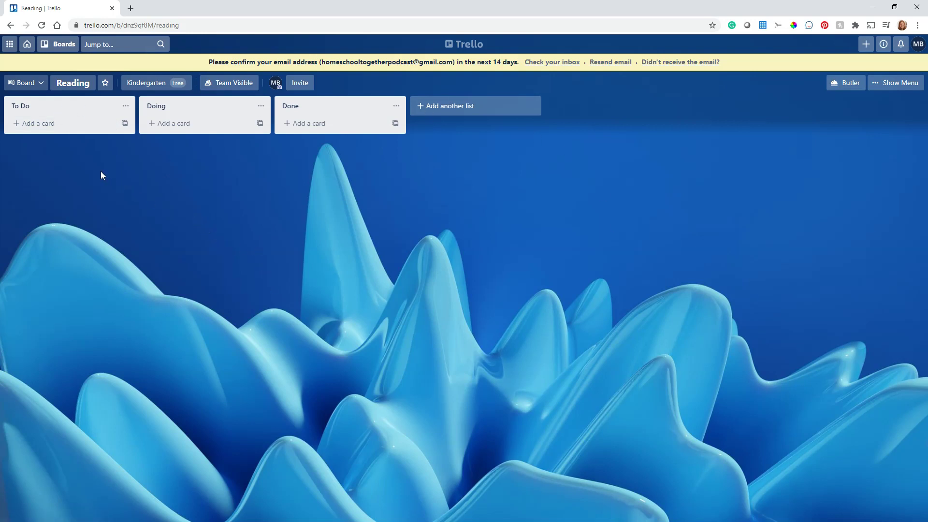
Rename the To Do list to 'Books to Read'.
click(33, 106)
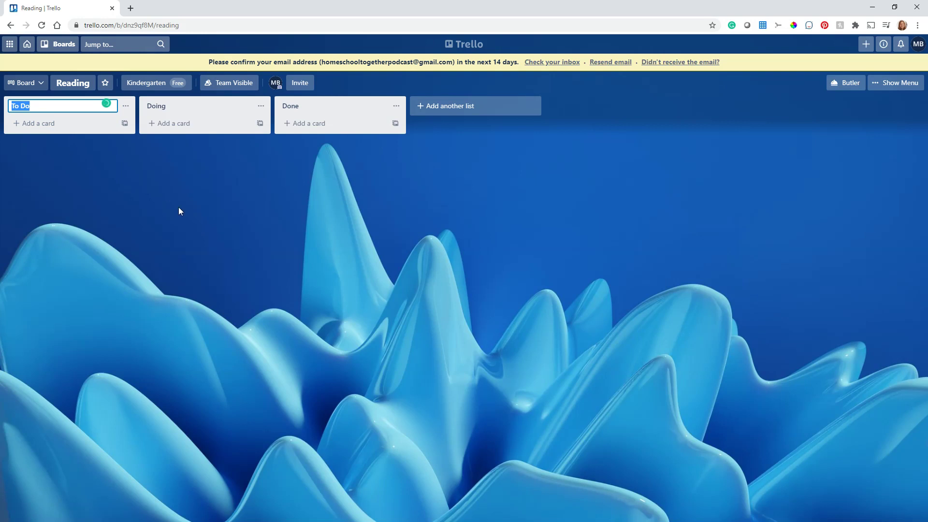
text(Books to Read)
key(Return)
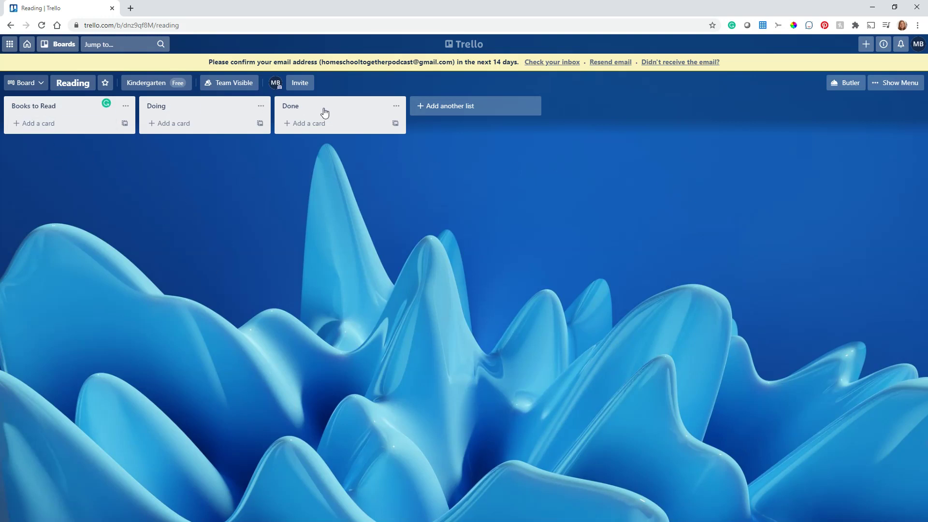
Add a 'Book 1' card to Books to Read and open its details.
click(38, 125)
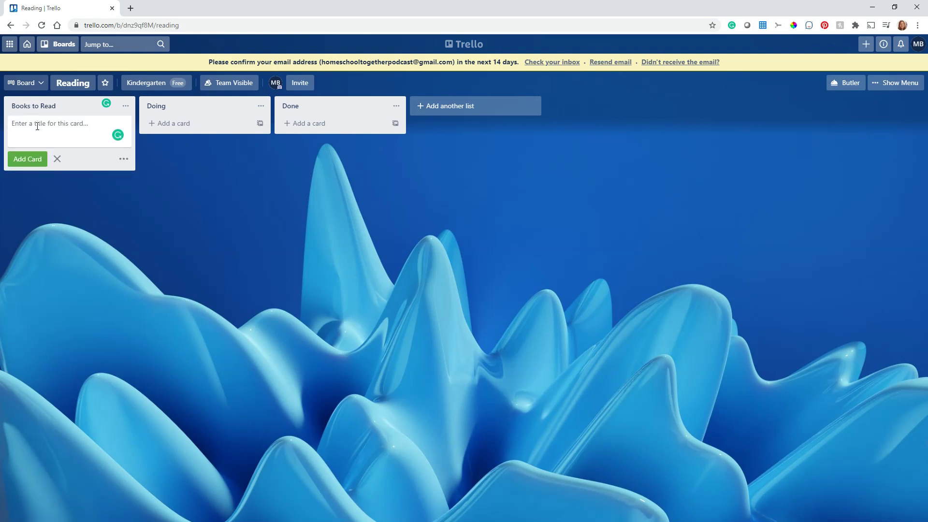
text(Book 1)
key(Return)
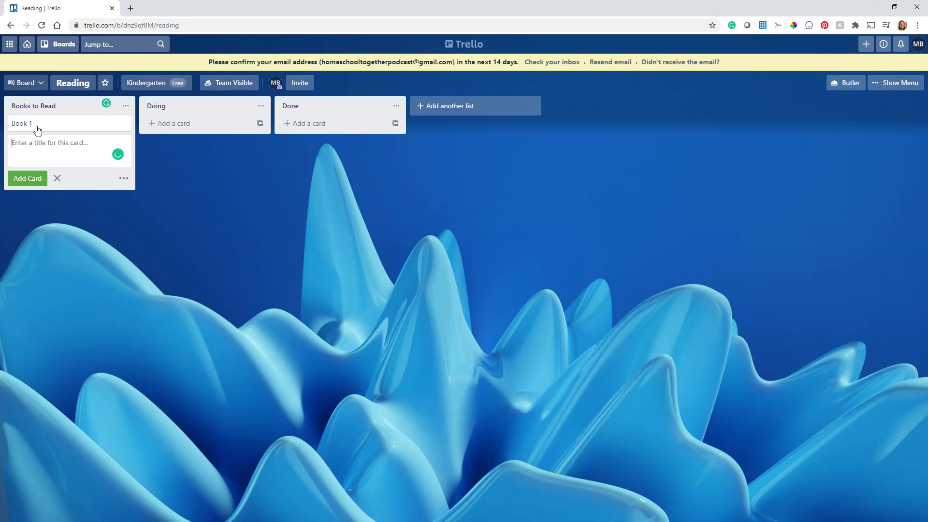
click(50, 125)
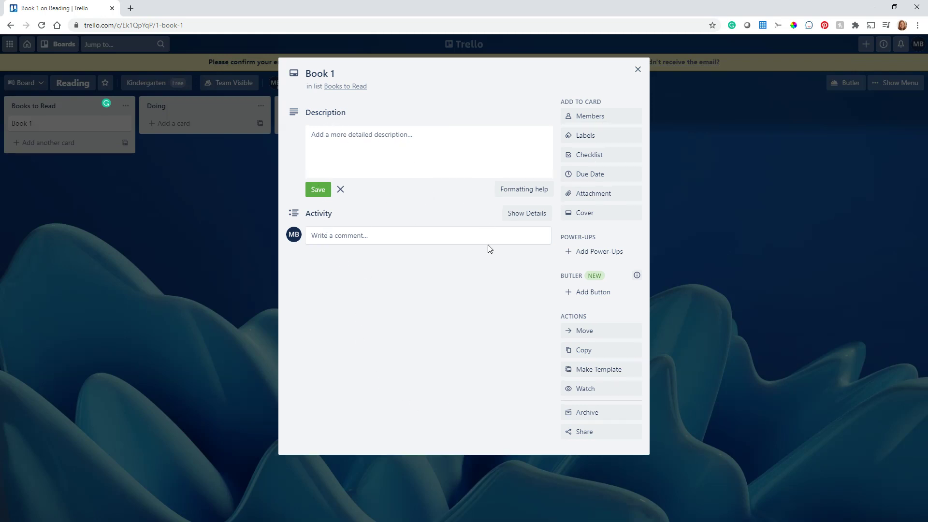
Close the Book 1 card details and bring up the boards menu.
click(638, 70)
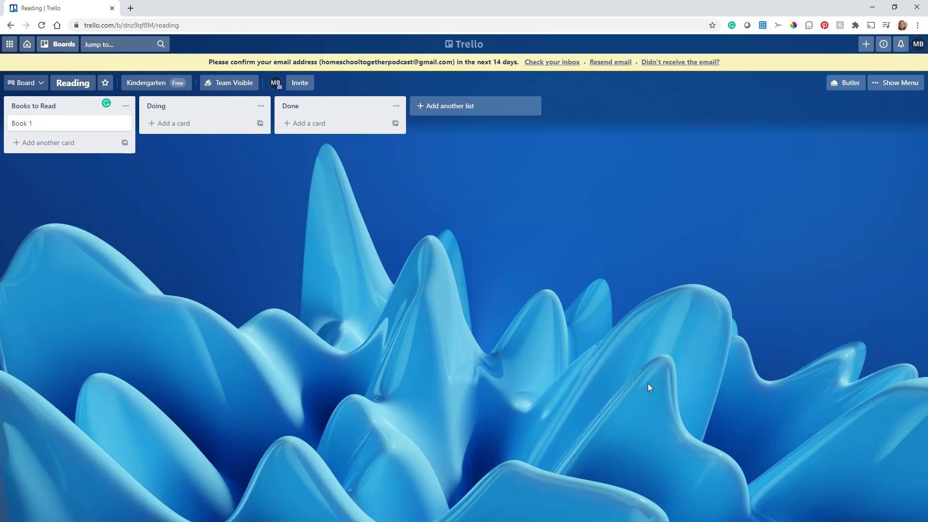
click(50, 45)
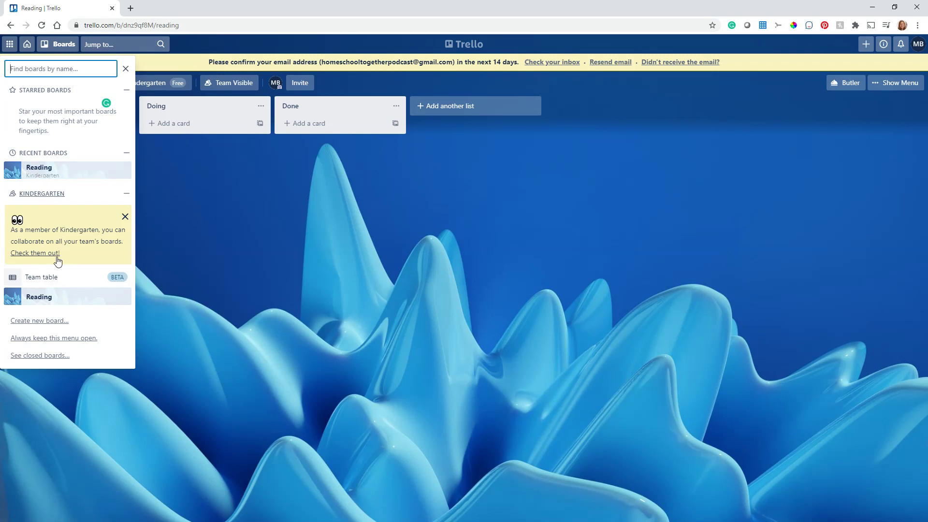
Dismiss the team tip and create a second team board titled Math.
click(125, 218)
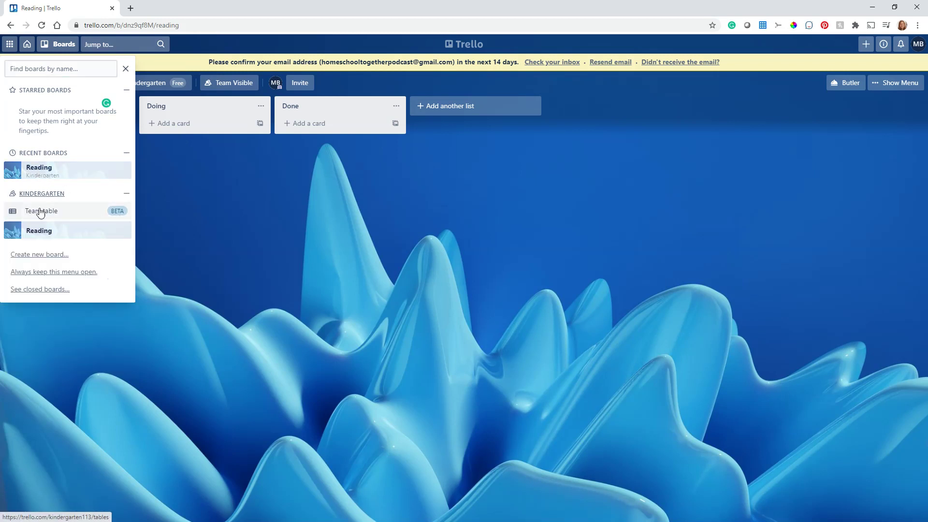
click(45, 255)
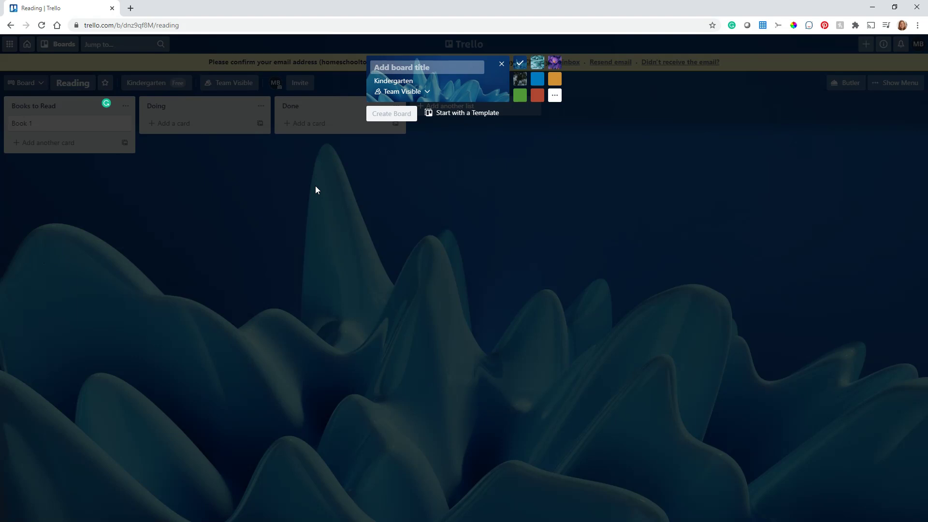
text(Math)
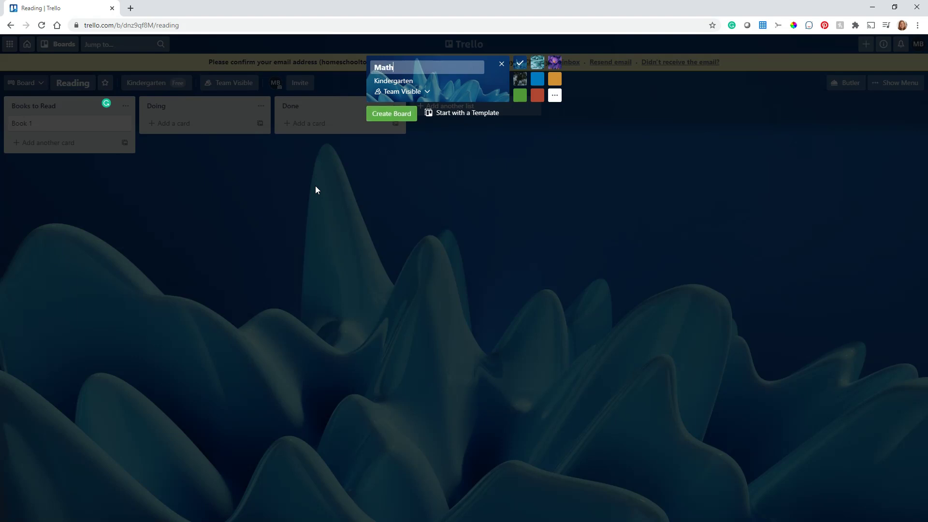
click(399, 120)
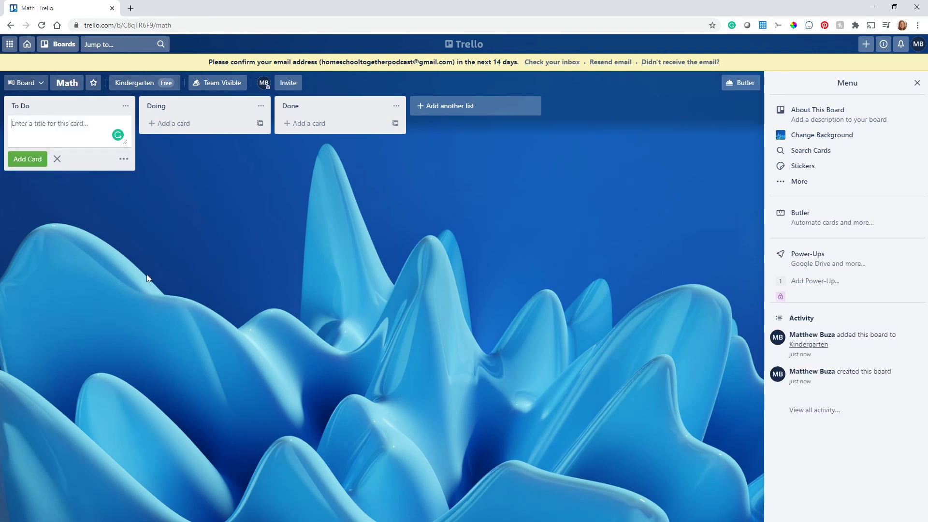
Check the boards list, then close the Math board's Menu panel to reveal To Do, Doing and Done.
click(59, 44)
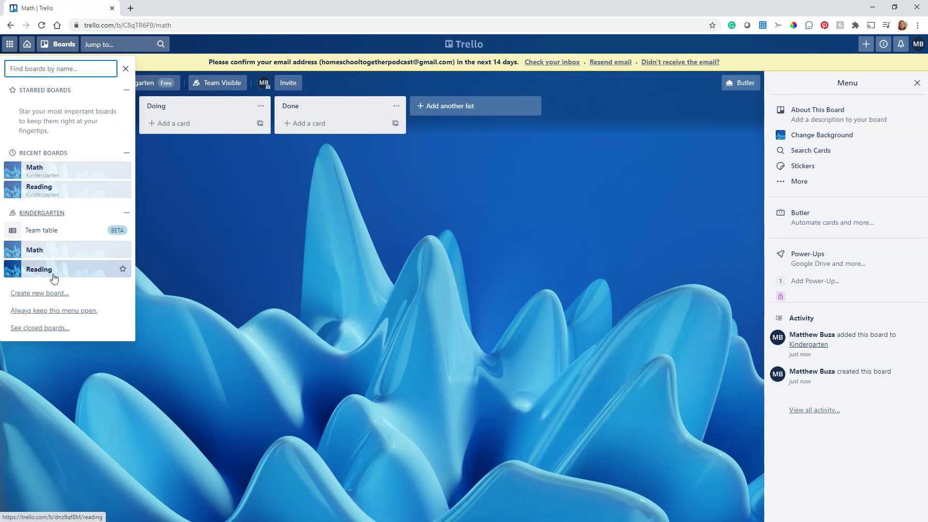
click(260, 237)
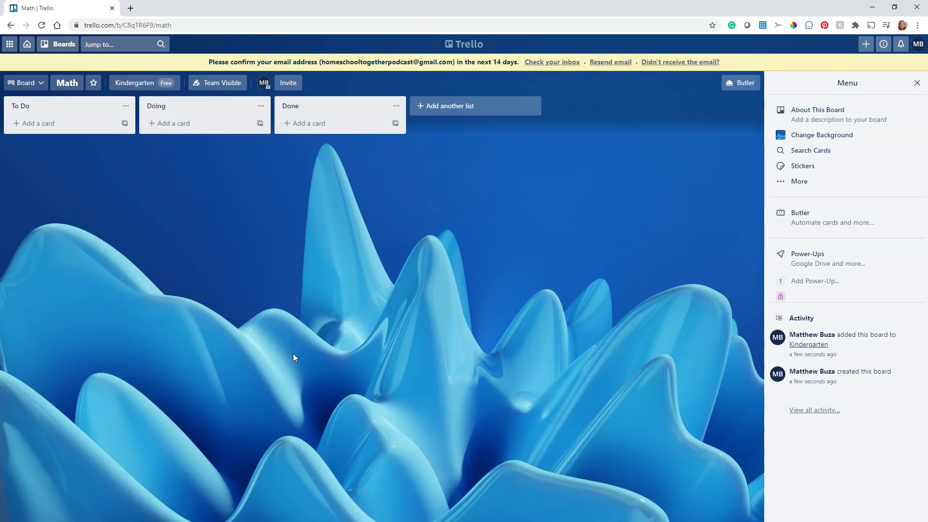
click(917, 83)
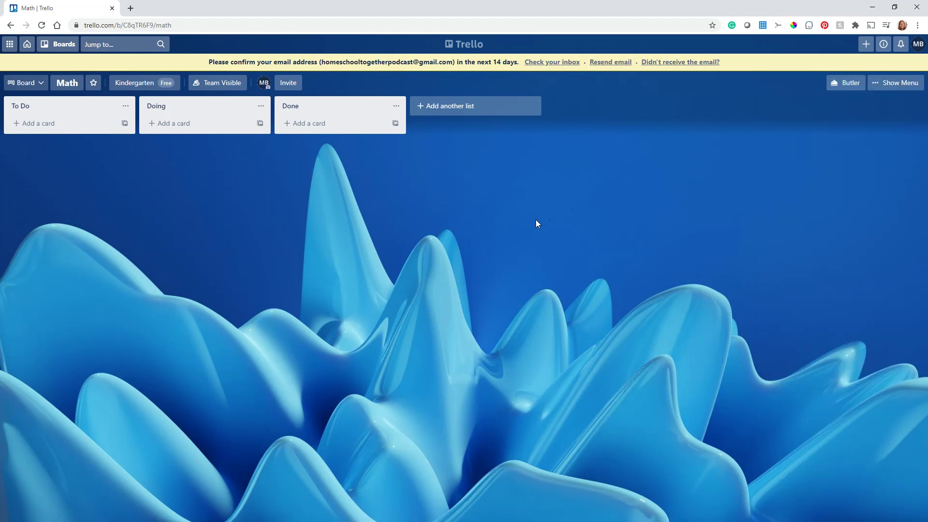